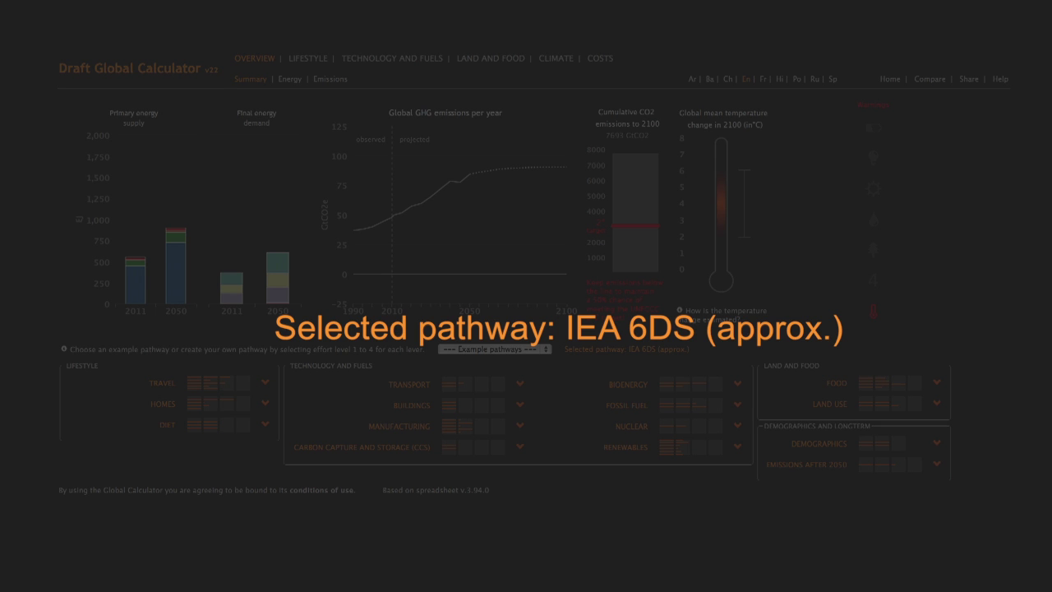
Expand the Travel, Buildings, Land Use and Demographics groups to reveal their individual sub-levers.
mouse_move(358, 232)
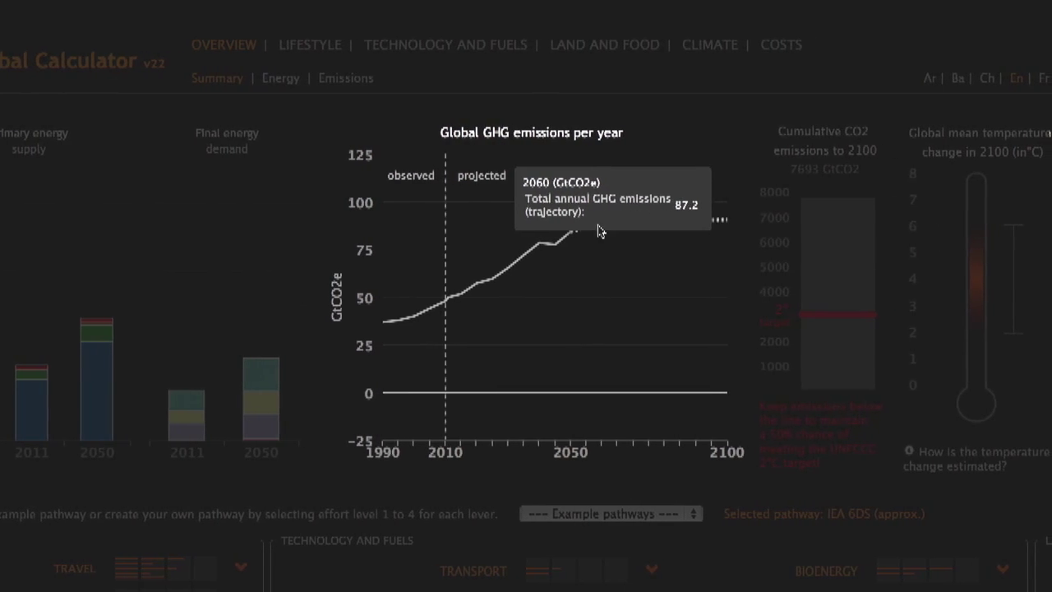
mouse_move(992, 261)
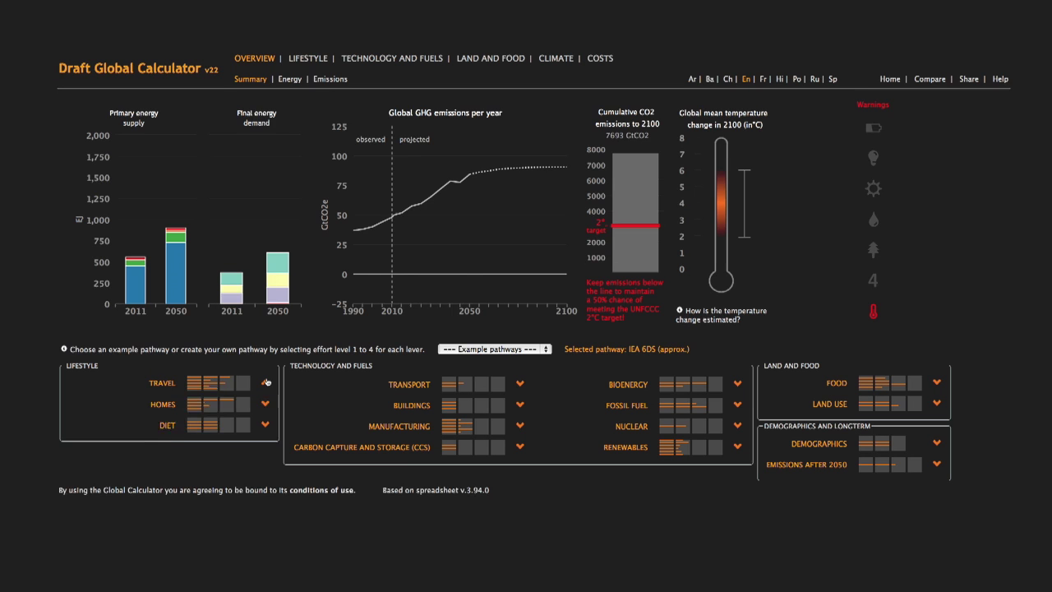
click(266, 382)
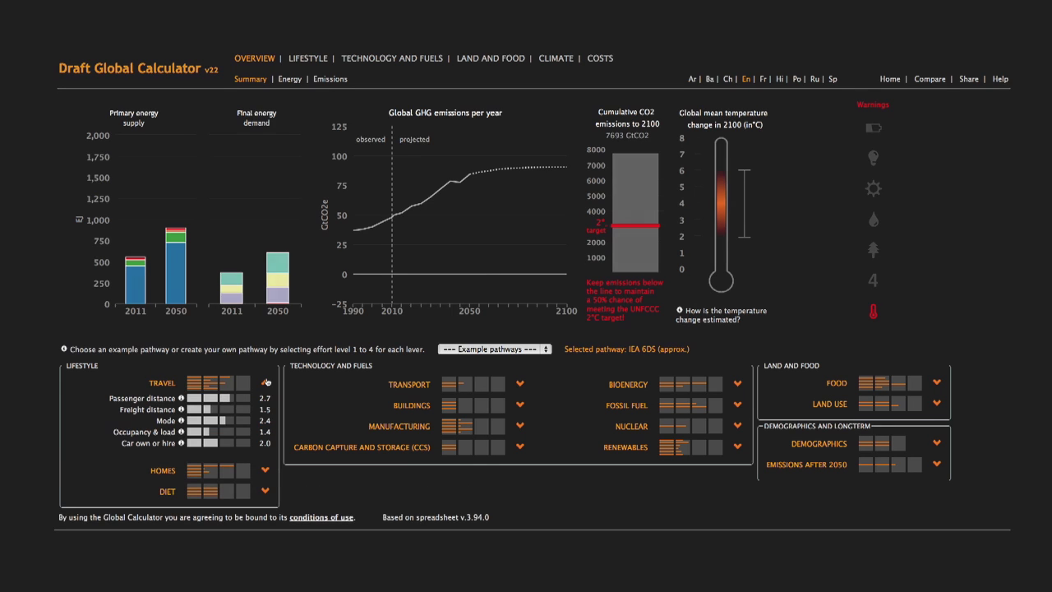
click(521, 405)
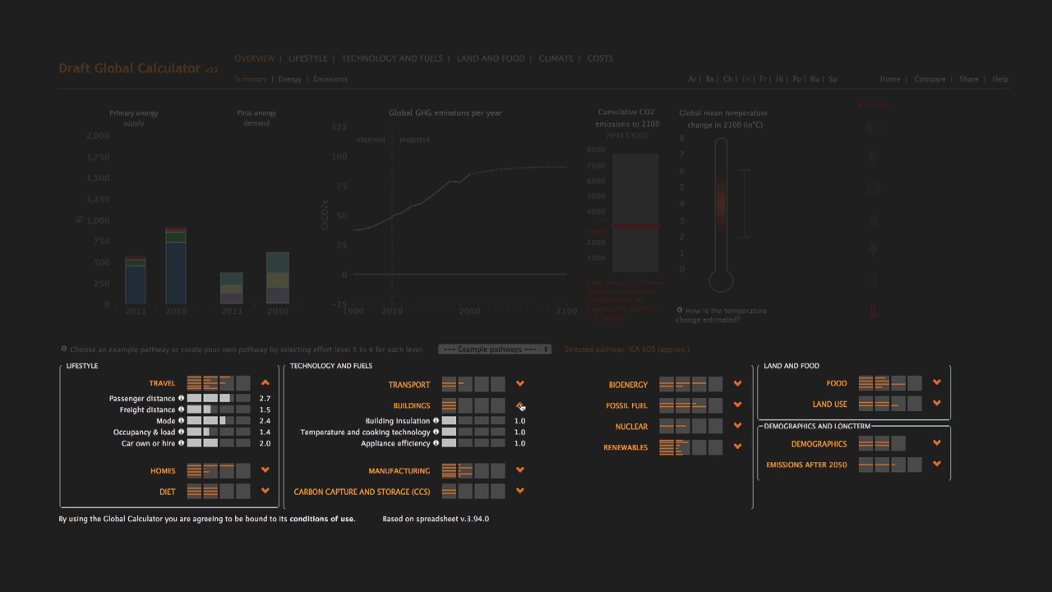
click(937, 404)
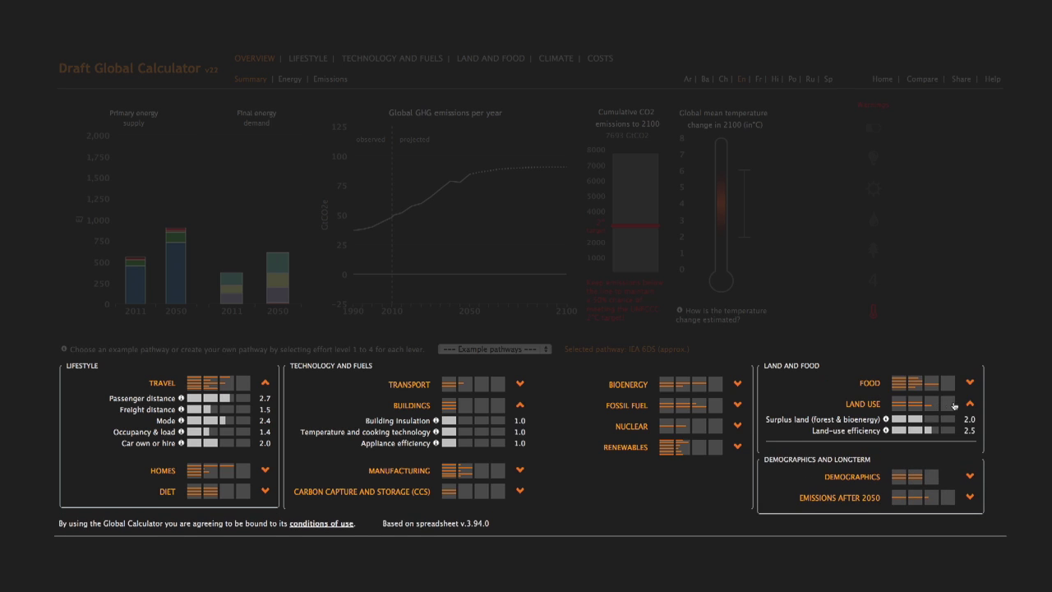
click(971, 476)
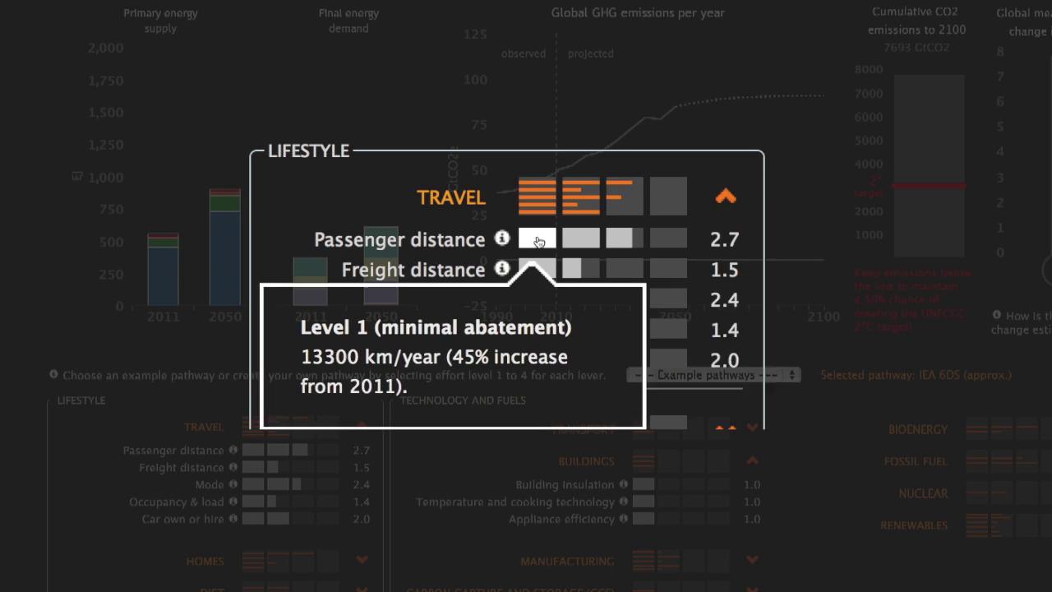
mouse_move(277, 449)
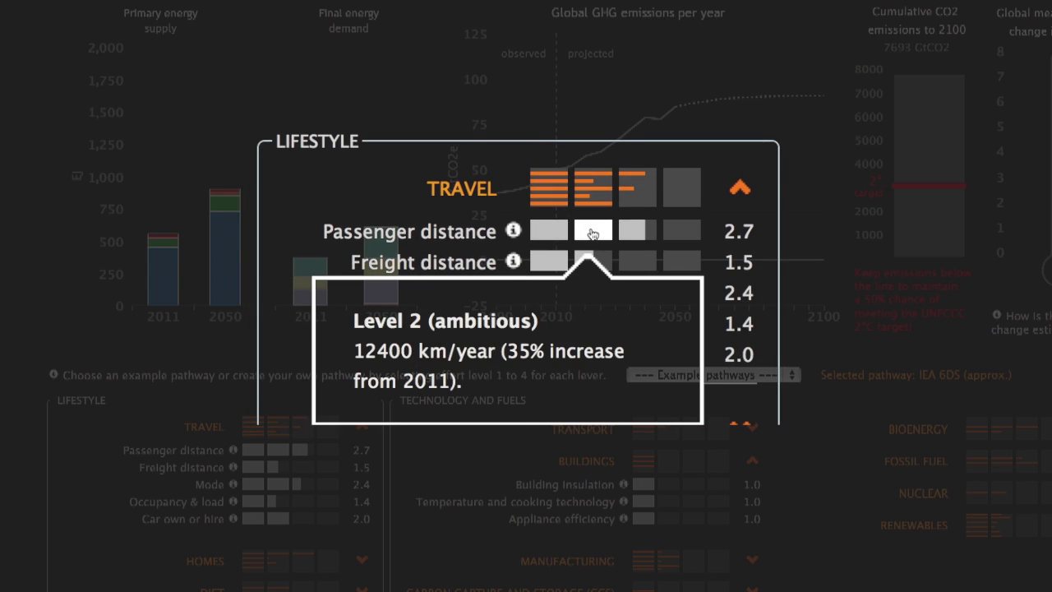
mouse_move(631, 235)
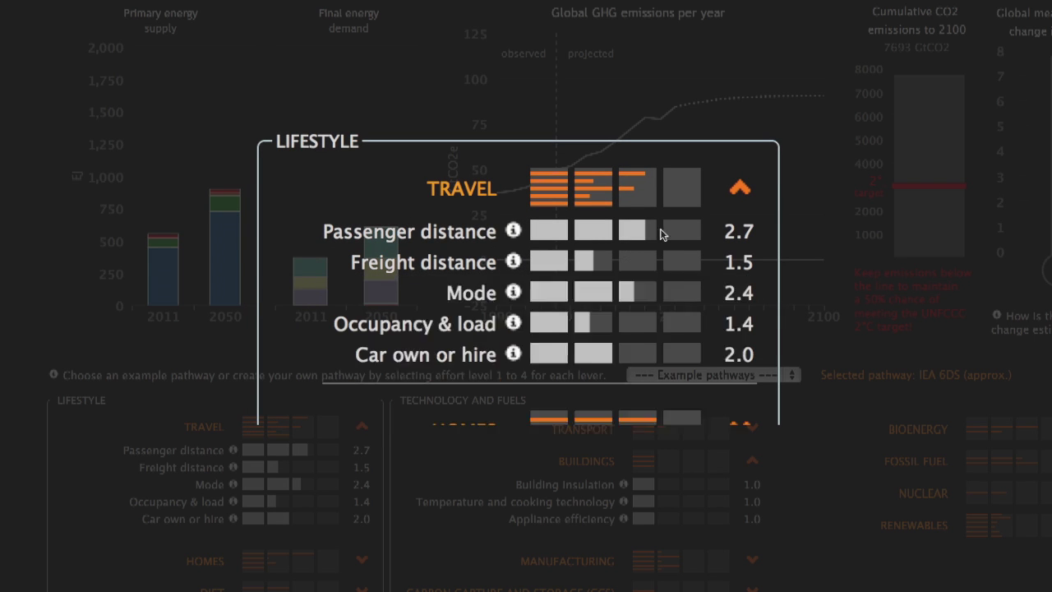
mouse_move(676, 235)
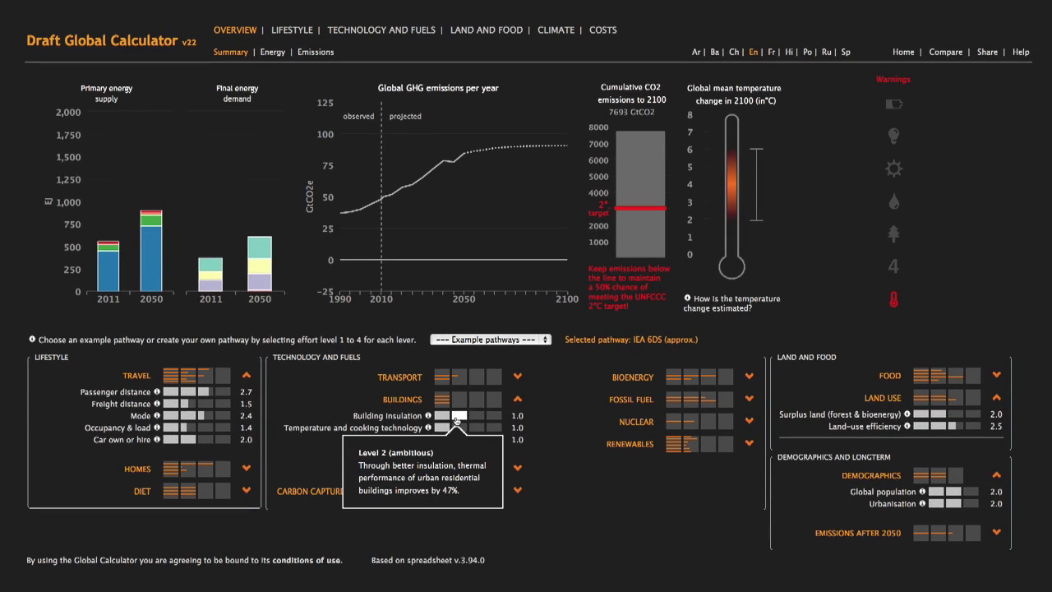
Under Buildings, set insulation to 2, temperature and cooking technology to 3, appliance efficiency to 4.
click(458, 417)
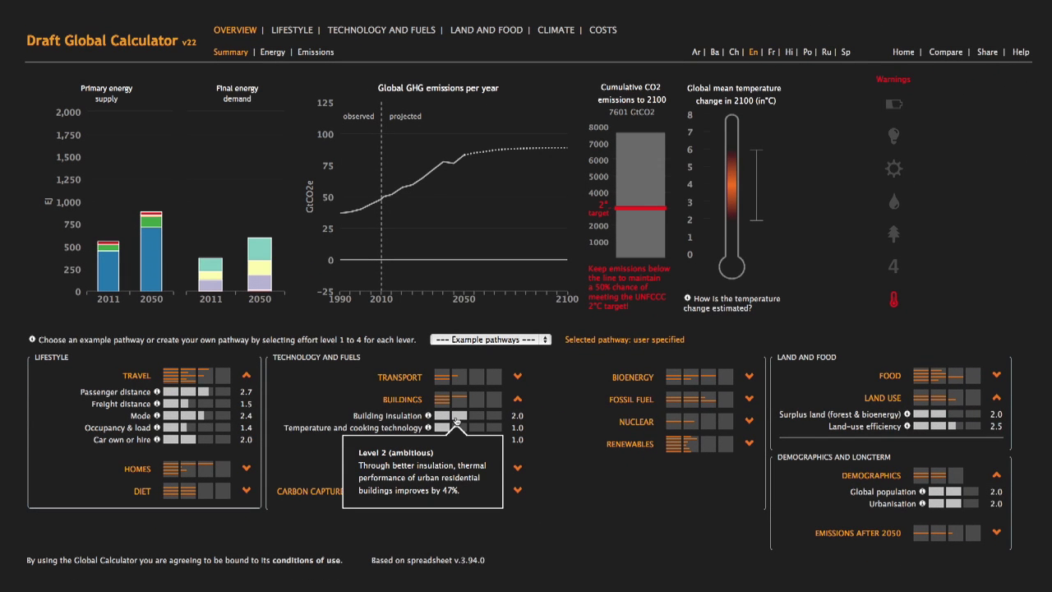
click(476, 428)
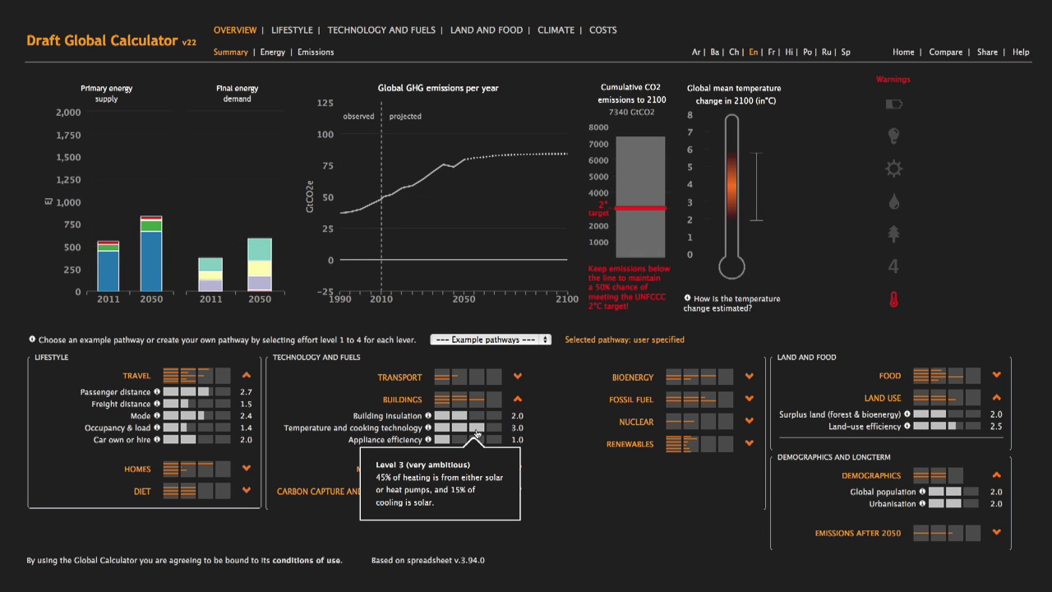
mouse_move(494, 443)
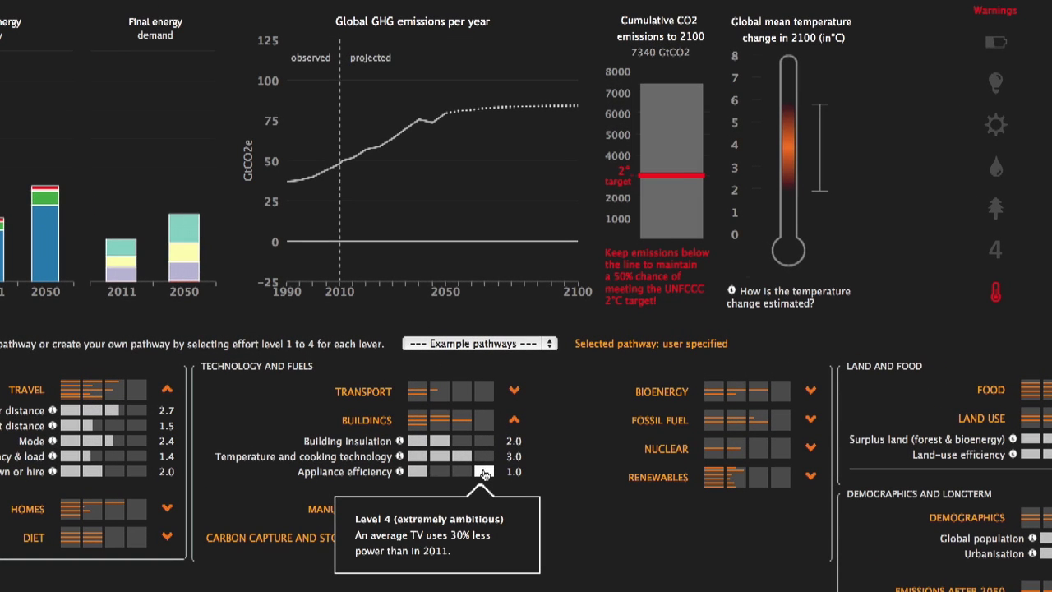
click(484, 473)
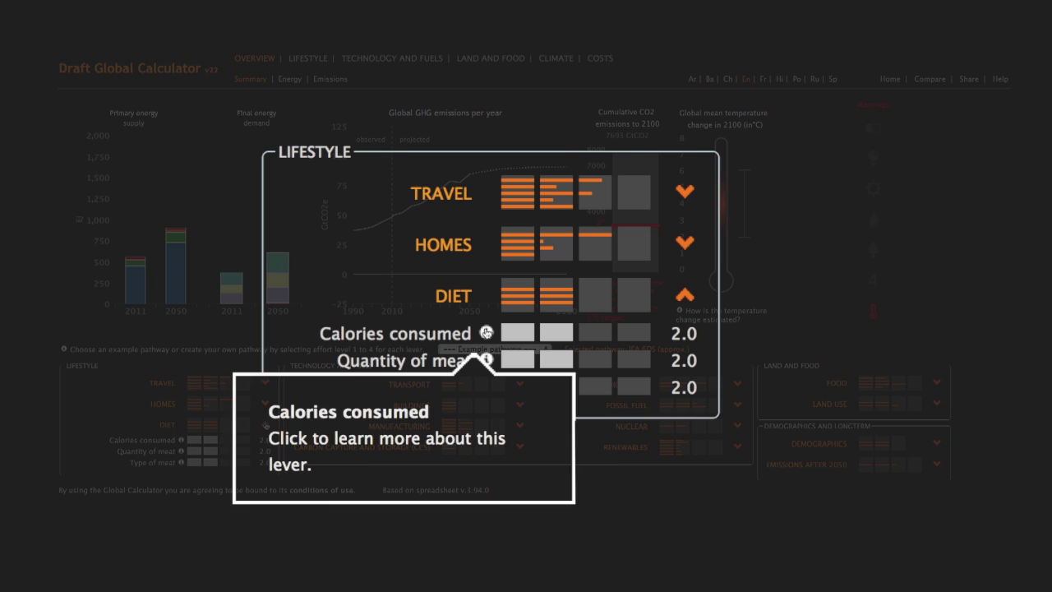
Raise the Wind and Hydroelectric renewables levers to level 3, bringing cumulative CO2 to 7037 GtCO2.
click(485, 360)
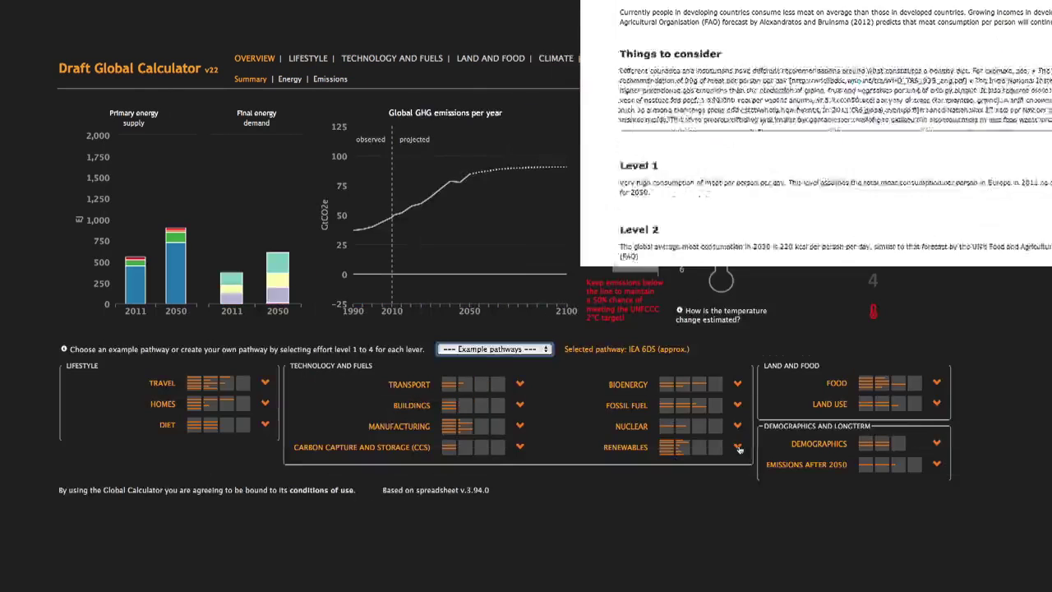
click(739, 448)
click(699, 463)
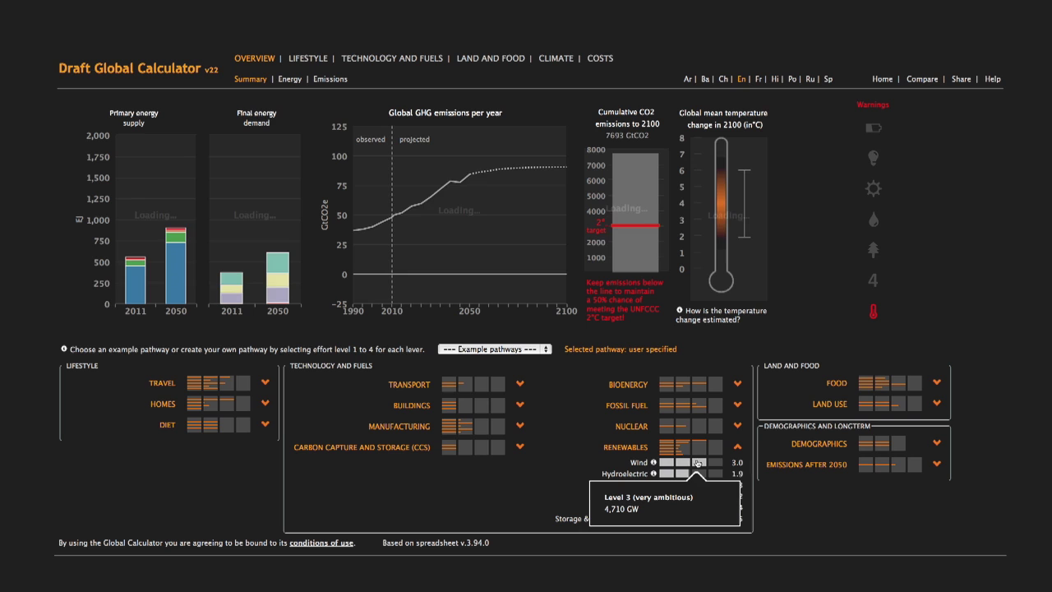
click(699, 474)
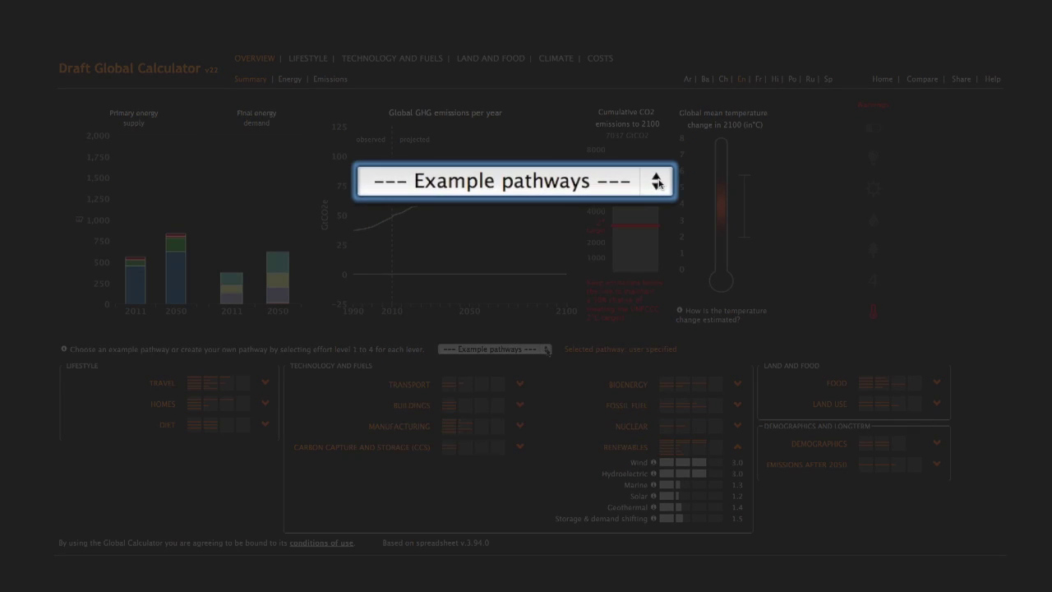
click(657, 183)
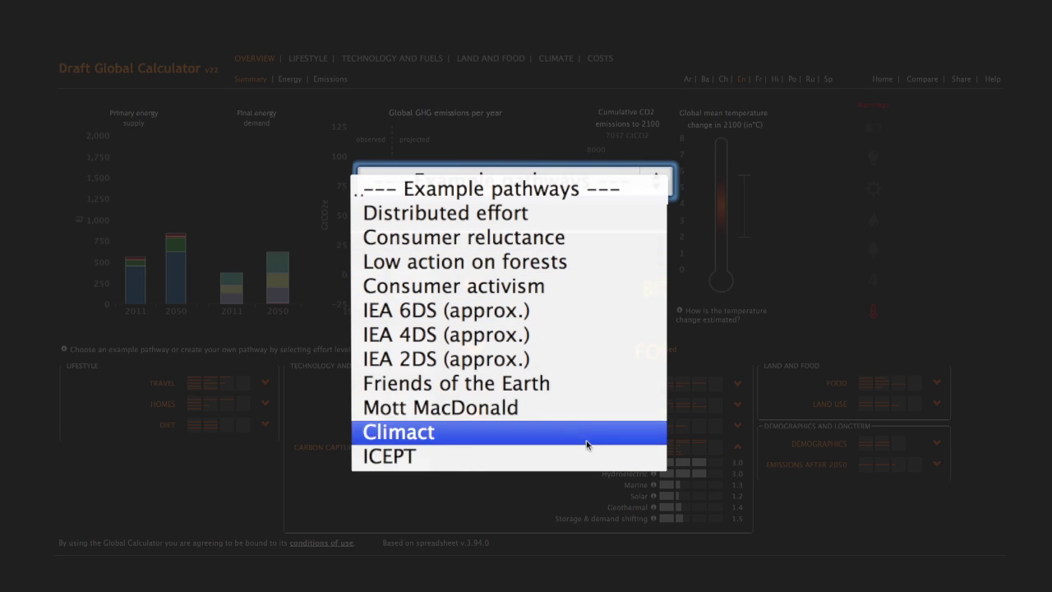
Dismiss the example pathways list to return to the IEA 6DS overview at 7693 GtCO2.
click(587, 457)
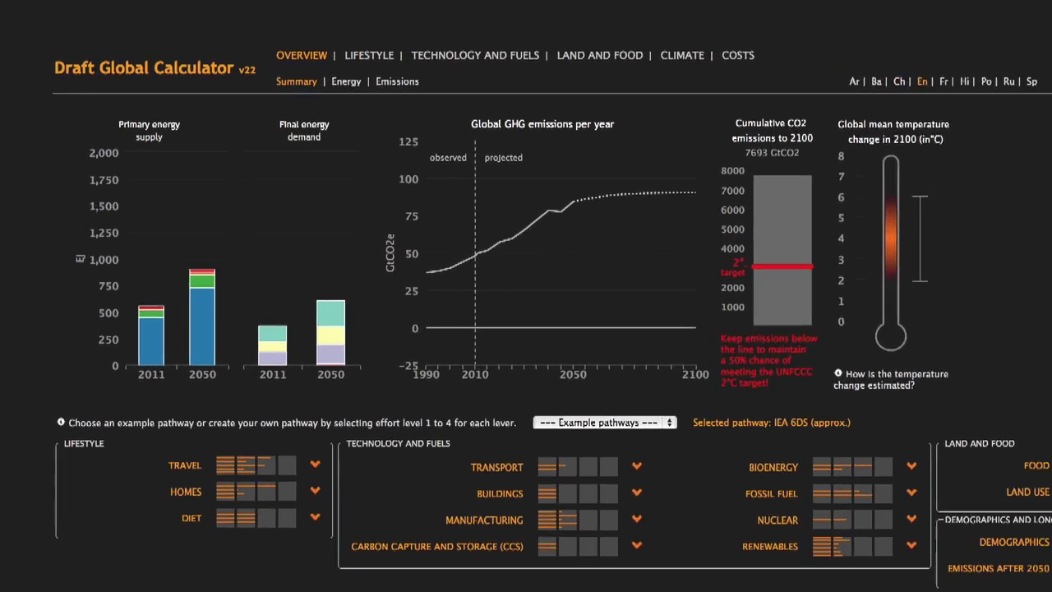
Review the Lifestyle Homes and Travel charts, then set the travel Mode lever to 1.
click(312, 60)
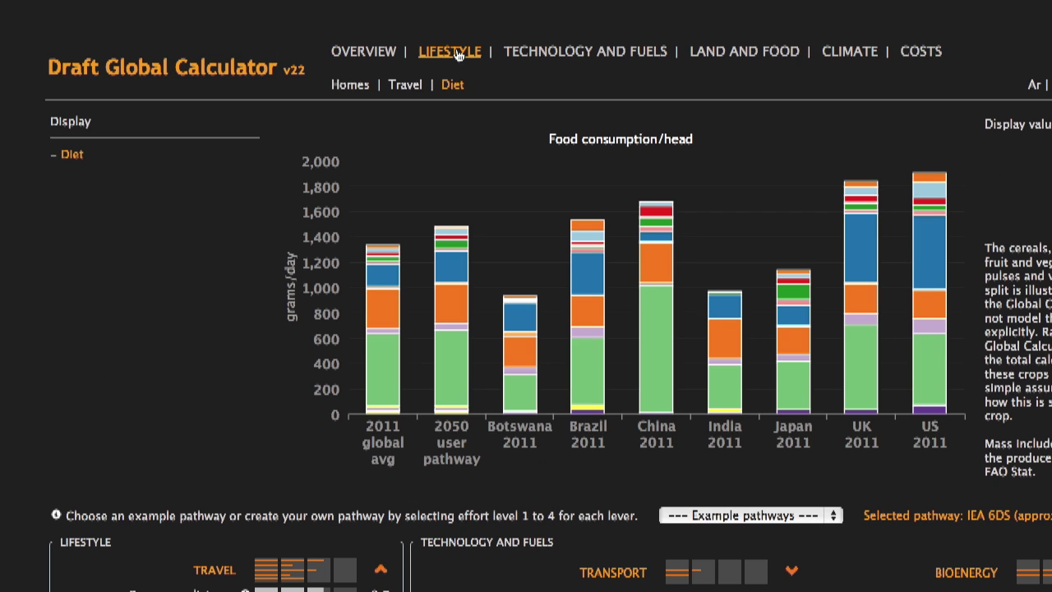
click(355, 86)
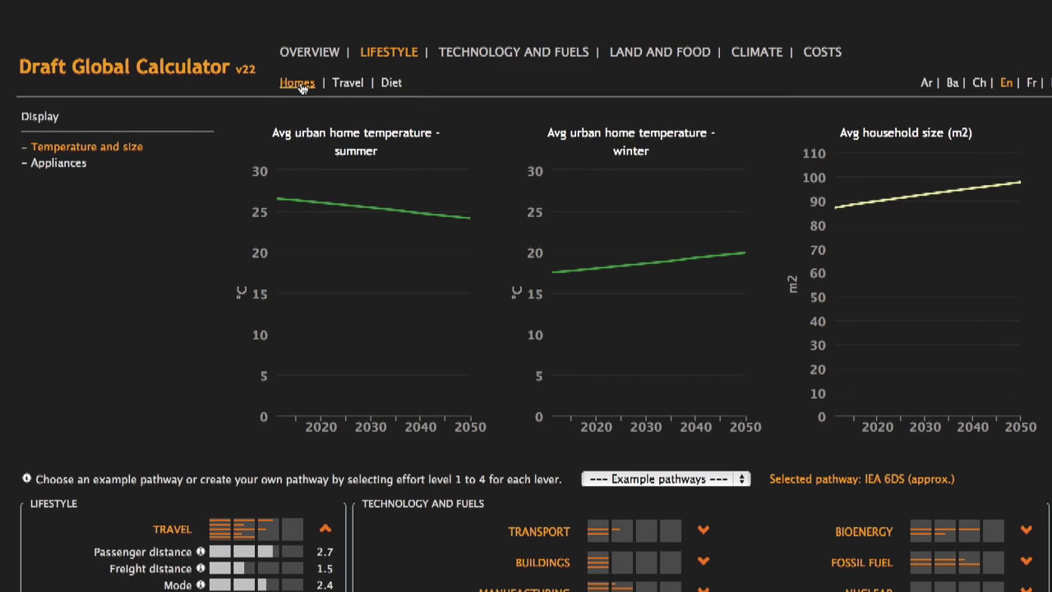
click(348, 84)
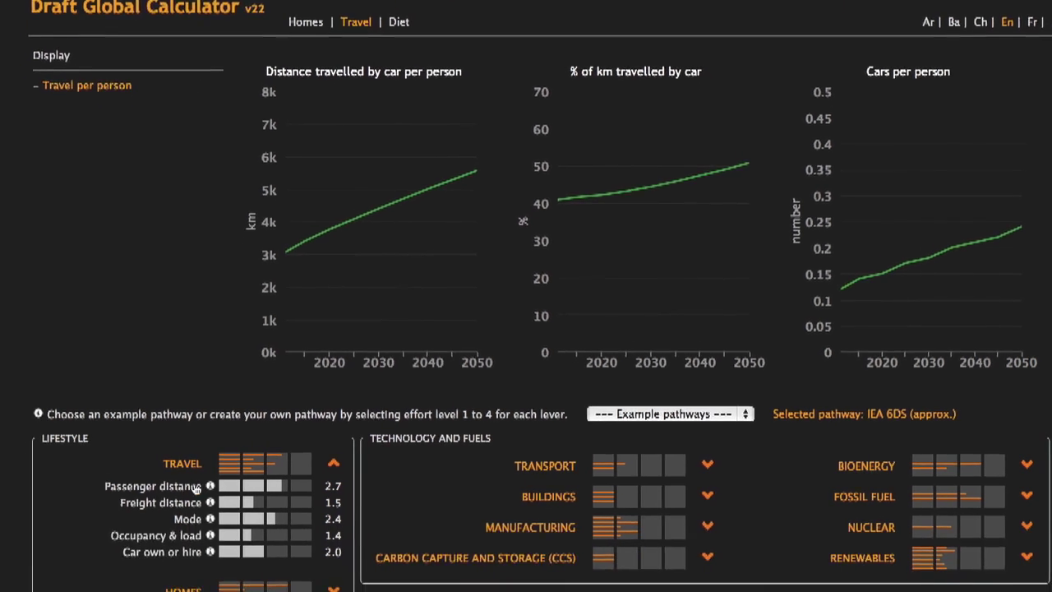
mouse_move(209, 444)
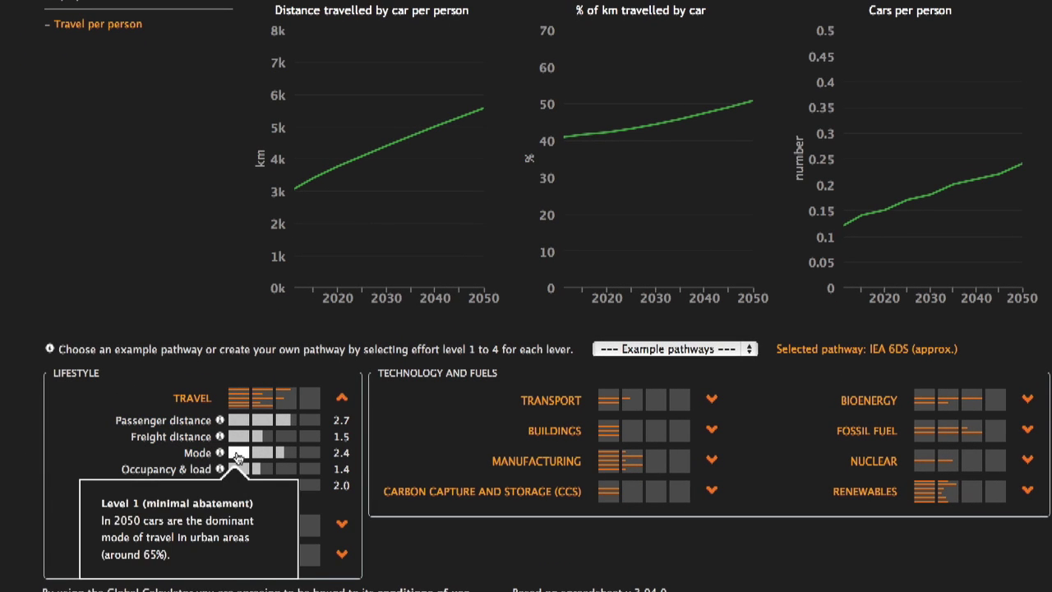
click(237, 457)
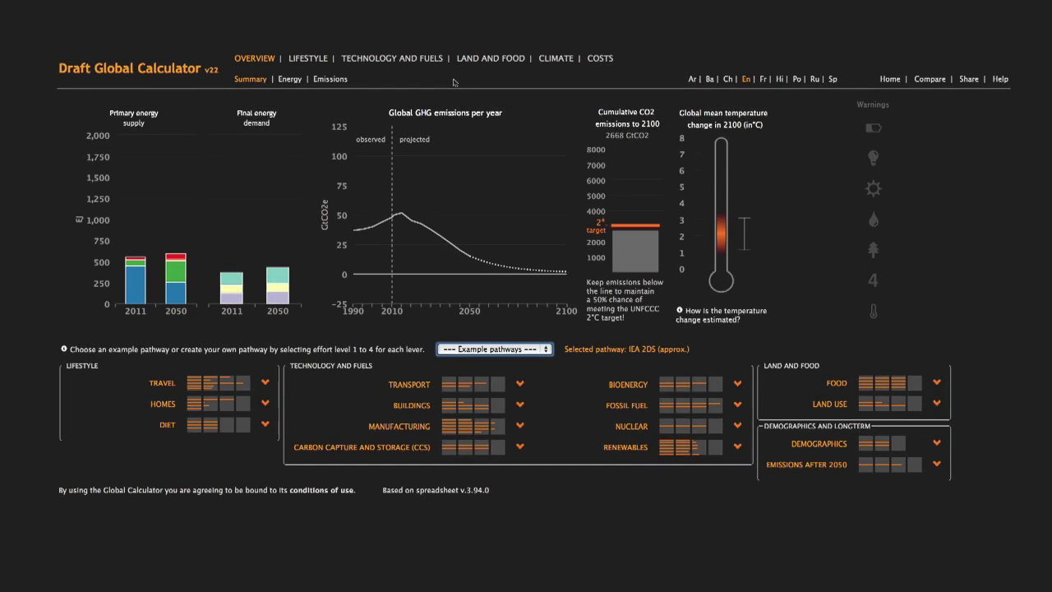
Check transport fuel types and electricity capacity, then drop Renewables to level 1, giving 4501 GtCO2.
click(416, 62)
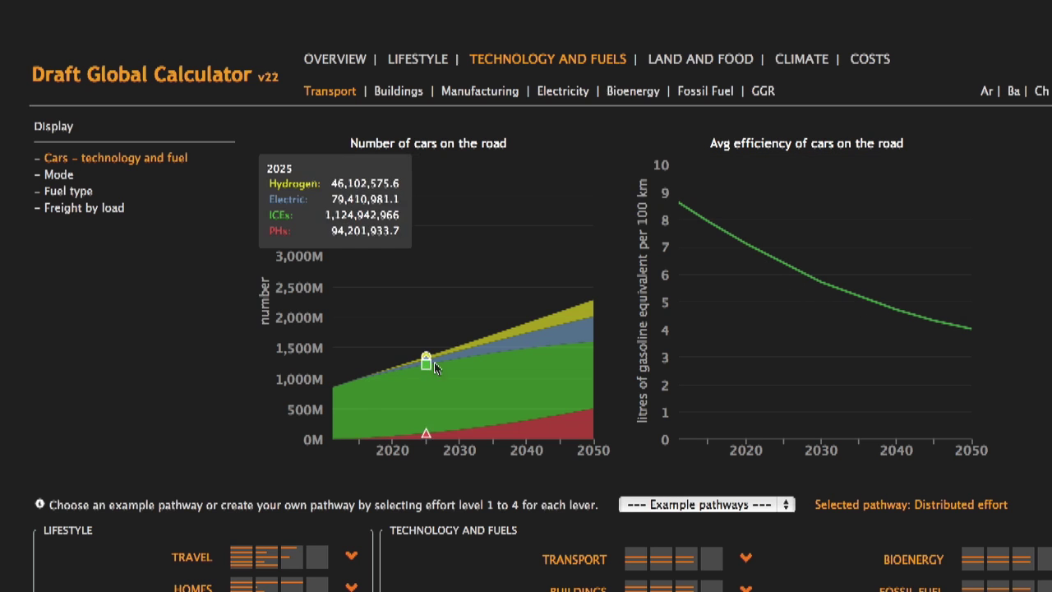
click(70, 194)
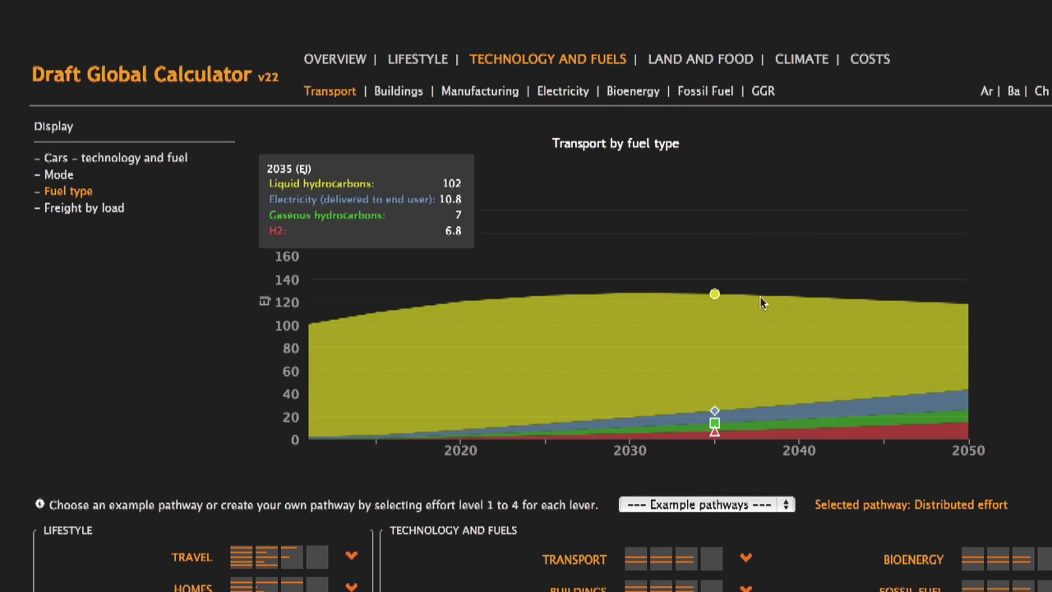
click(564, 92)
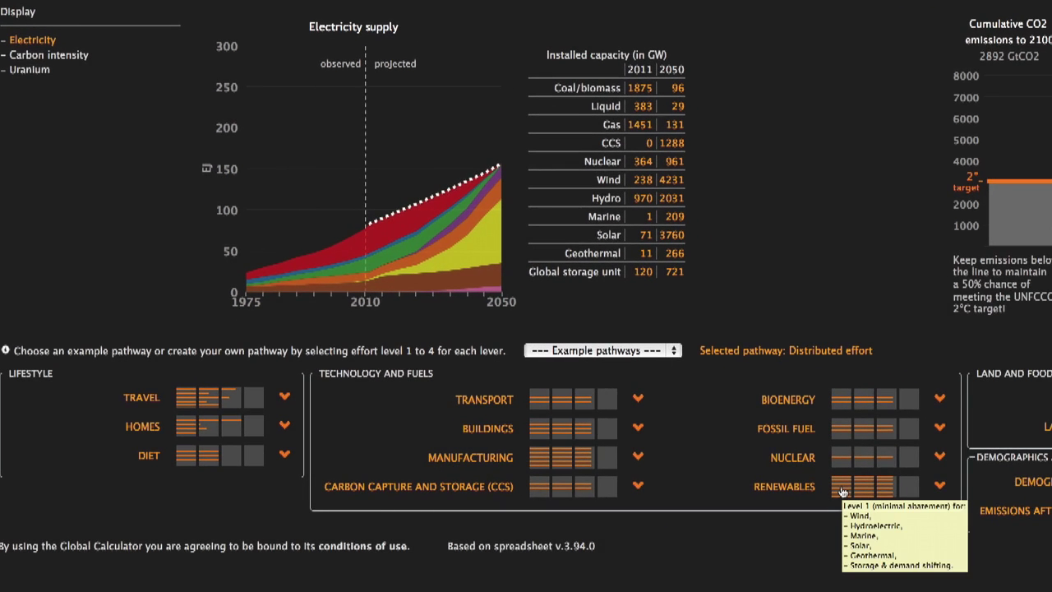
click(842, 491)
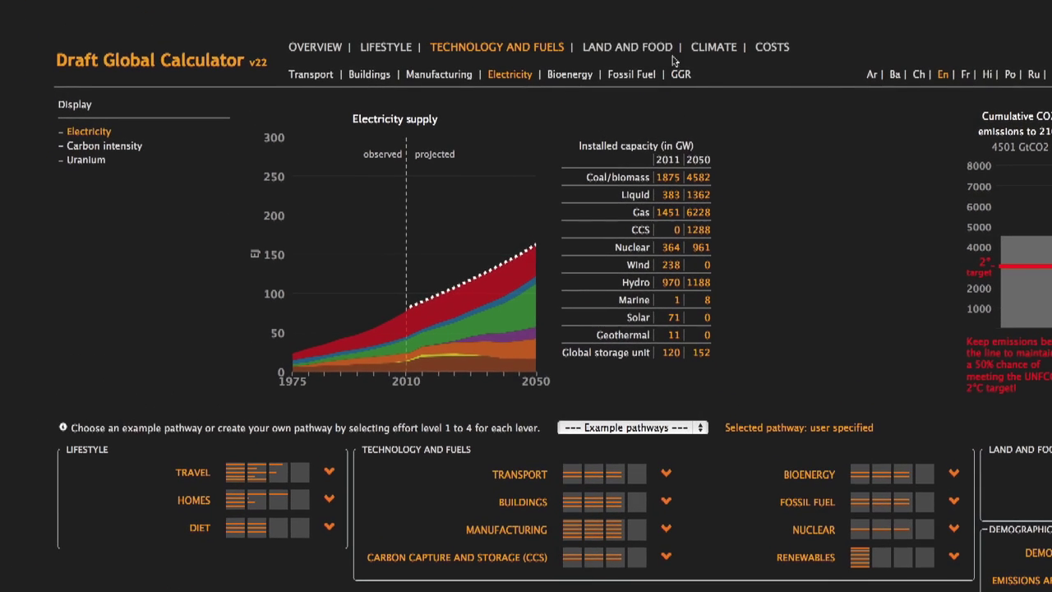
Set the Diet lever to 4 on Land and Food, then view the Climate temperature change maps.
click(637, 49)
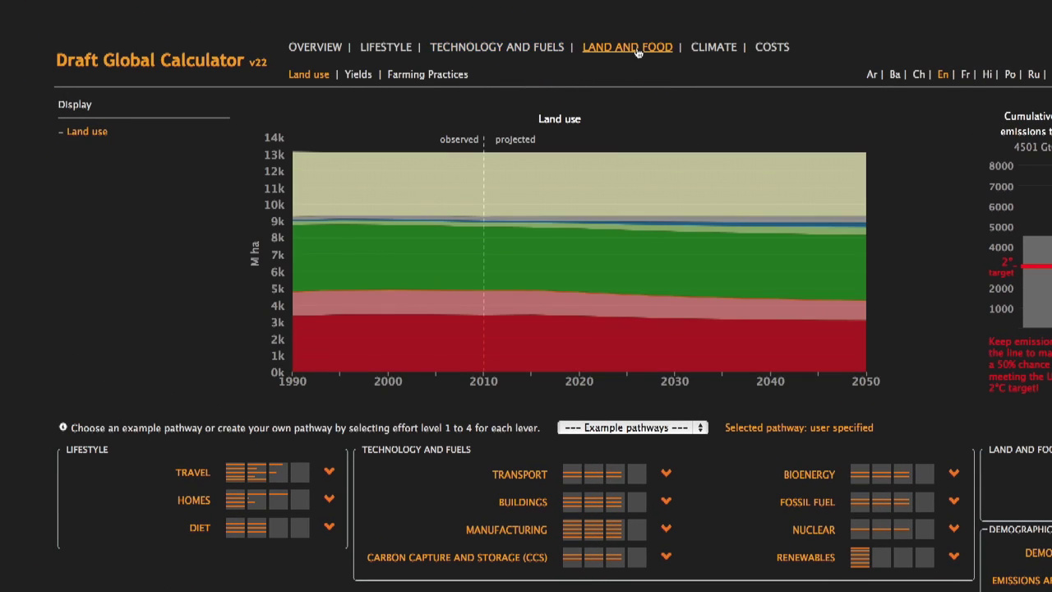
click(278, 518)
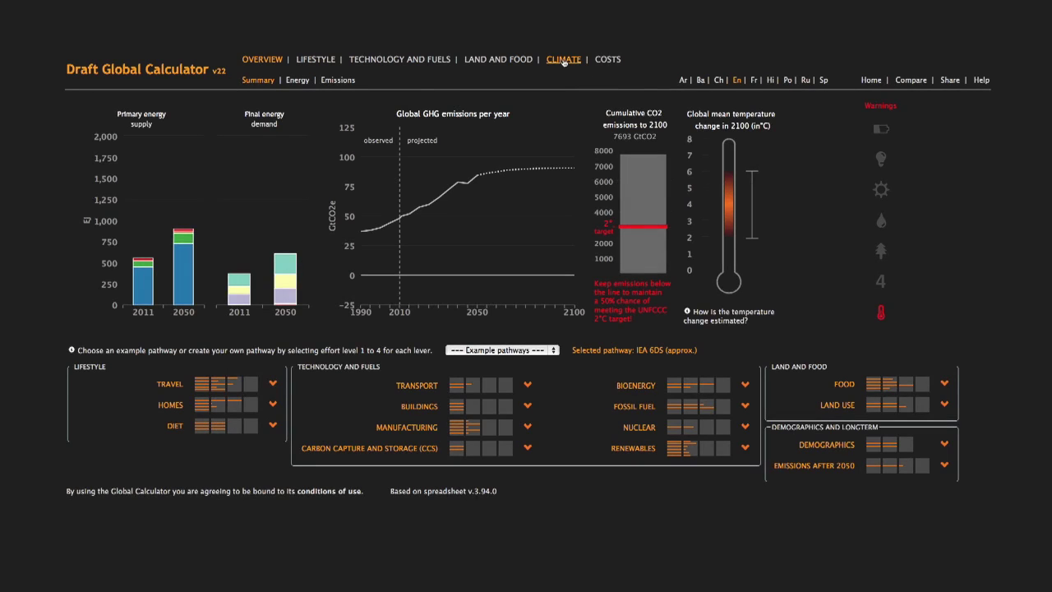
click(564, 60)
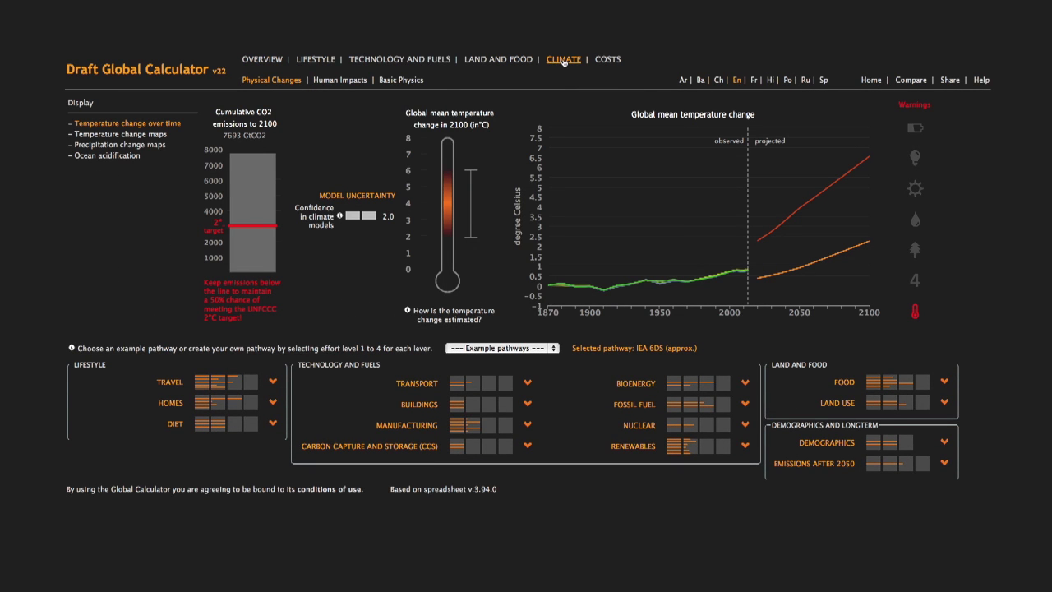
click(152, 134)
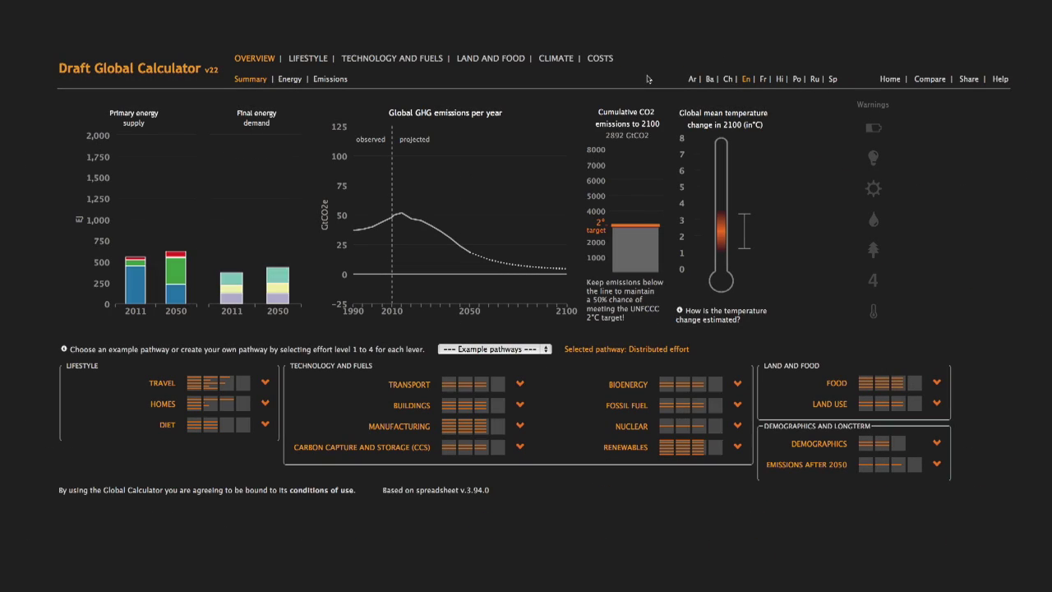
Review the pathway's Costs summary and its comparison with other pathways, then bring up the Share page.
click(601, 59)
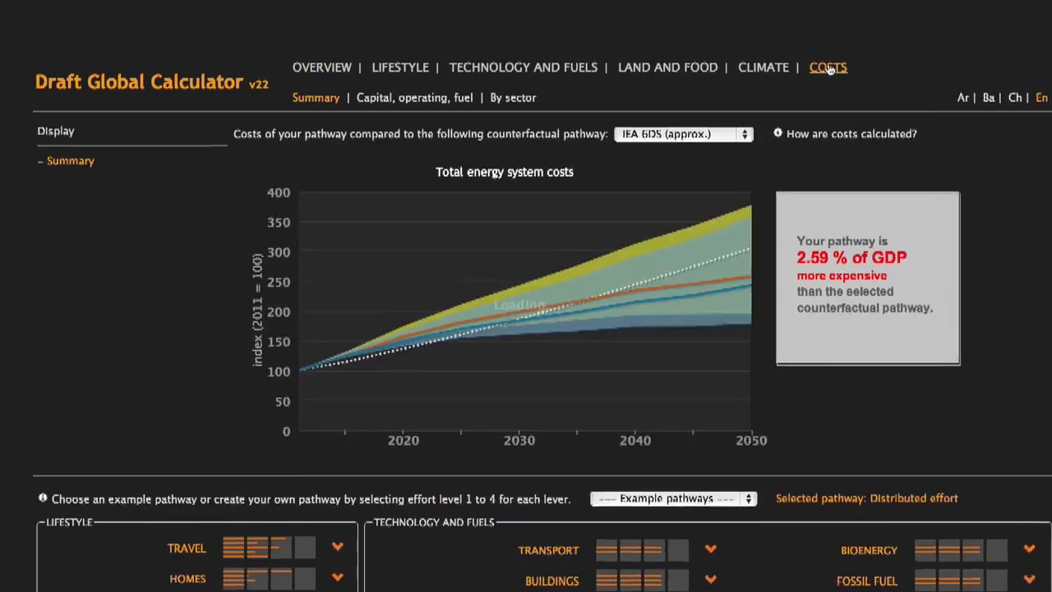
mouse_move(246, 263)
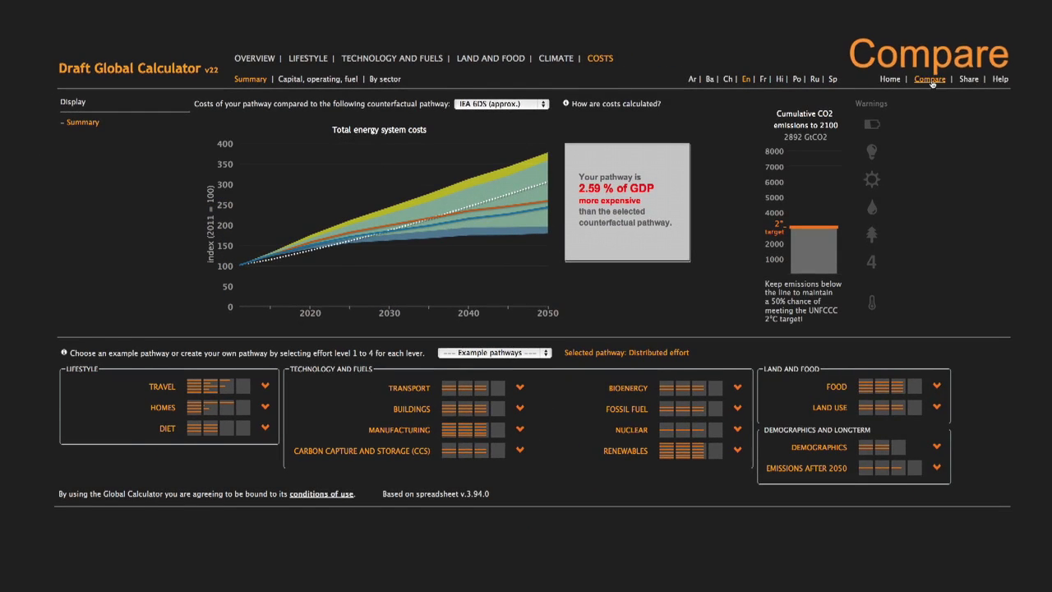
click(930, 79)
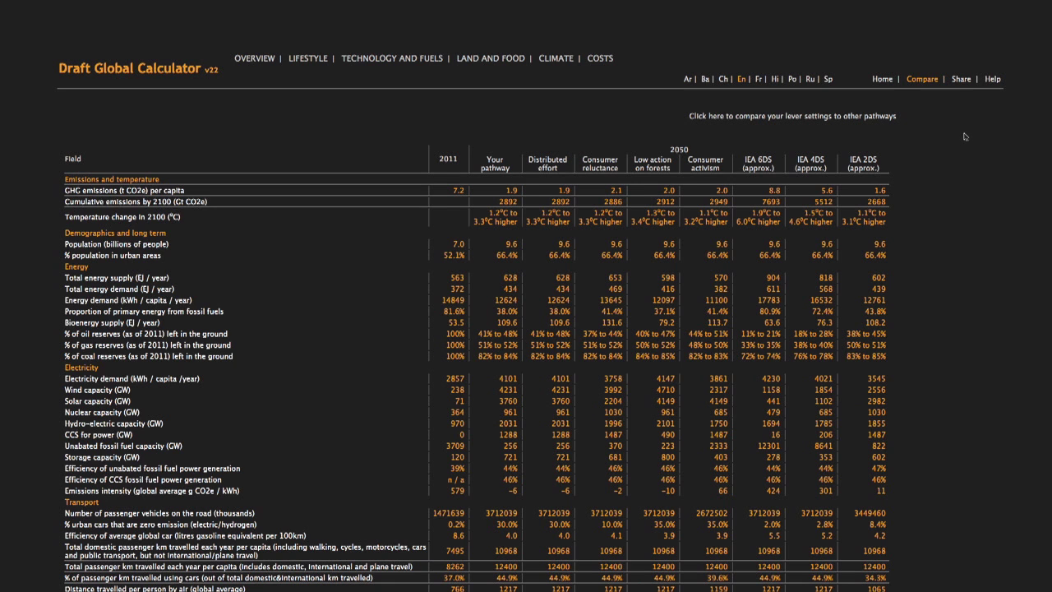
click(961, 79)
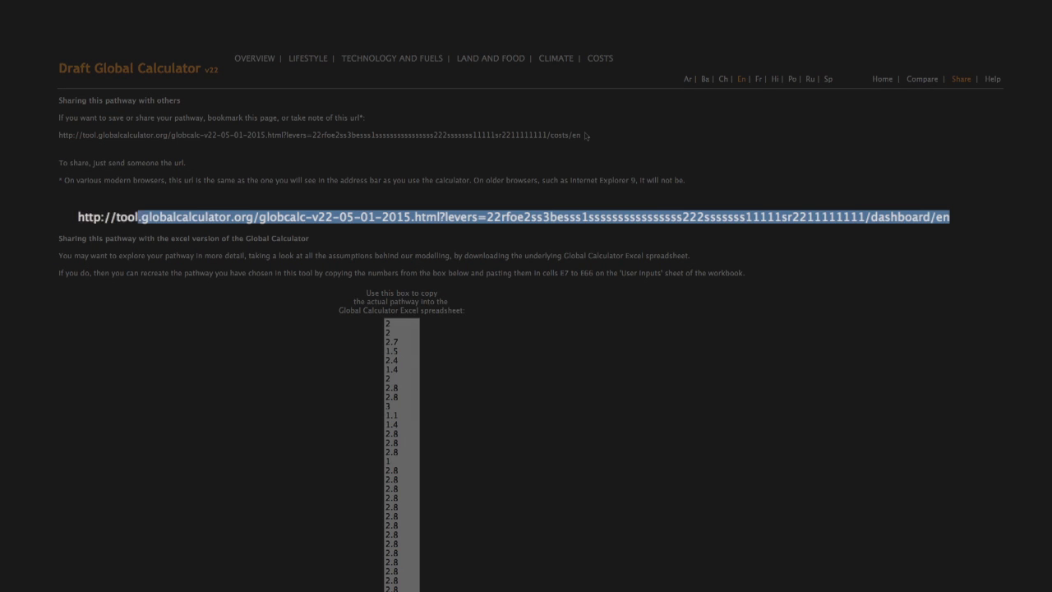
Copy the Distributed effort pathway's share URL from the Share page.
right_click(410, 217)
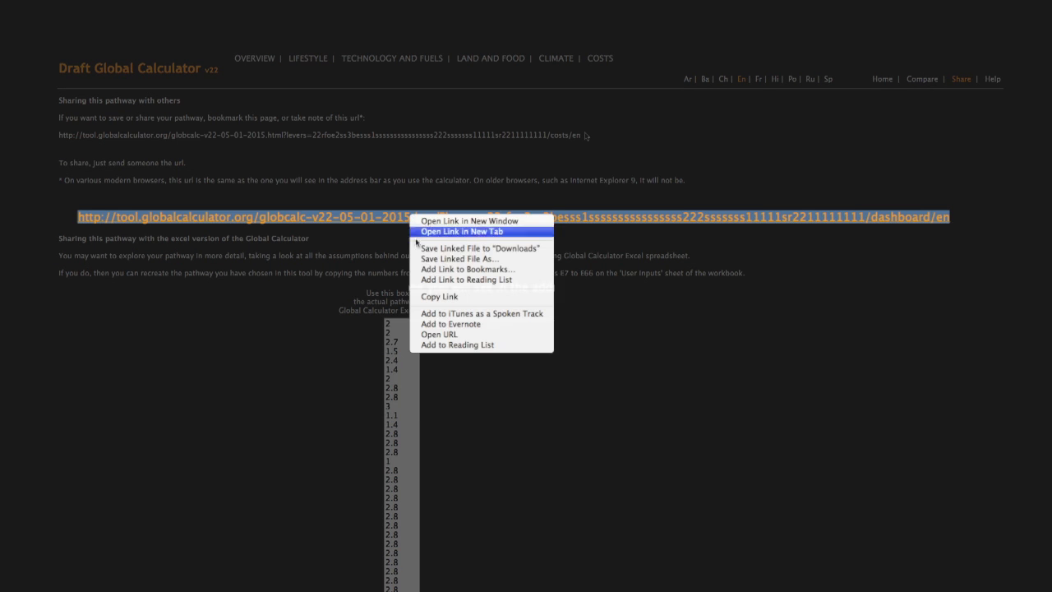
click(455, 298)
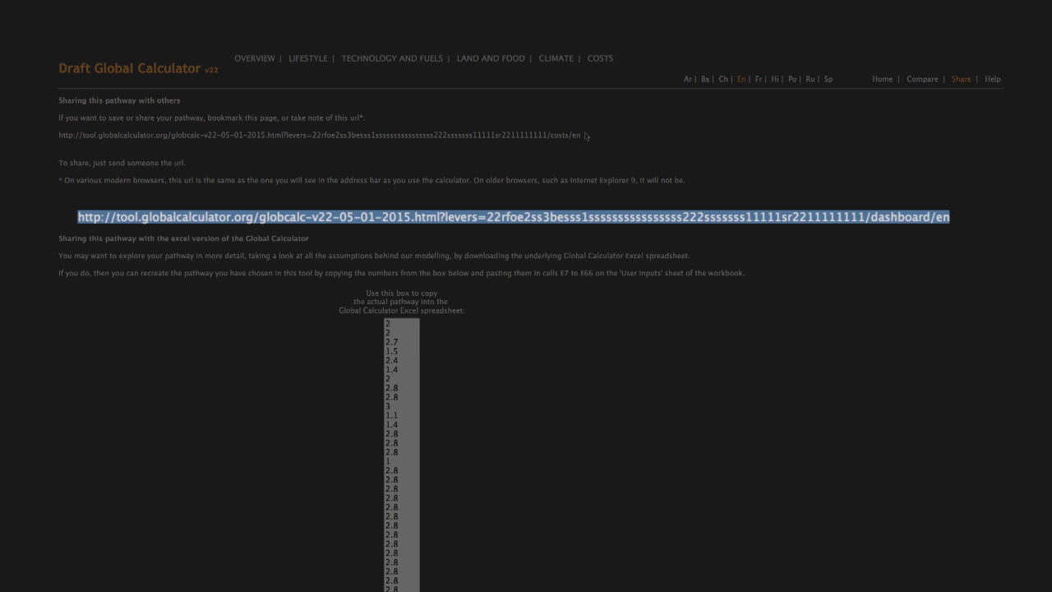